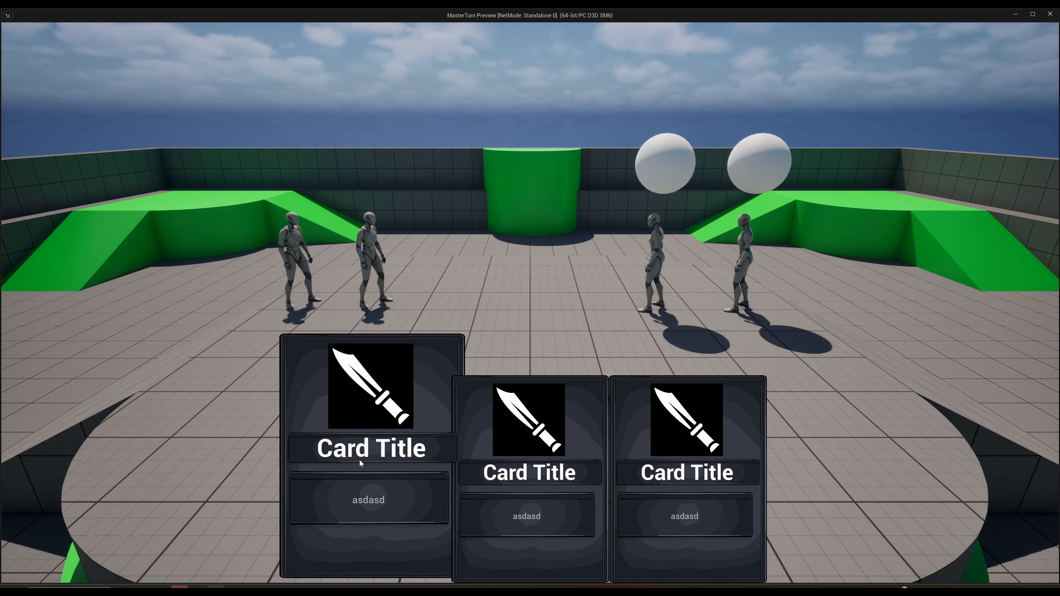
- Test the description text field on the first card in the running preview and end the preview
left_click(348, 506)
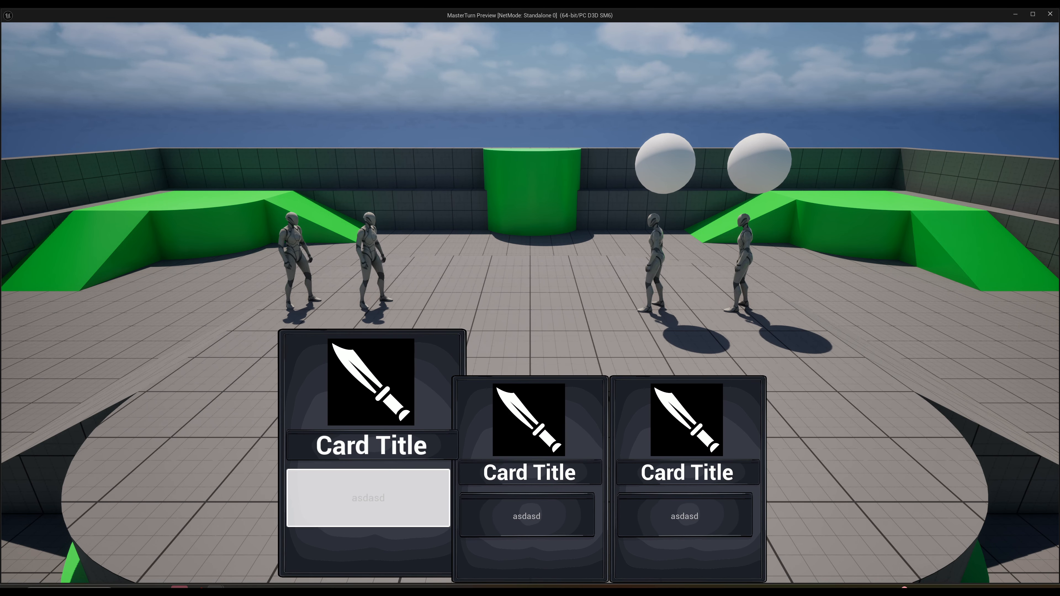
left_click(425, 309)
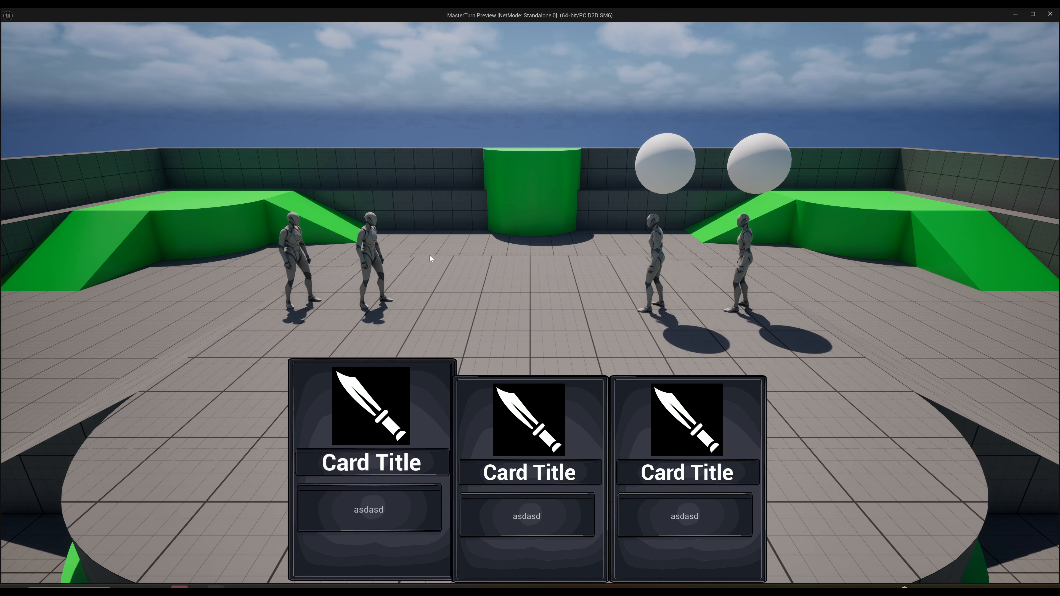
key("Escape")
- Delete the editable description text box from the card widget
left_click(79, 485)
left_click(72, 385)
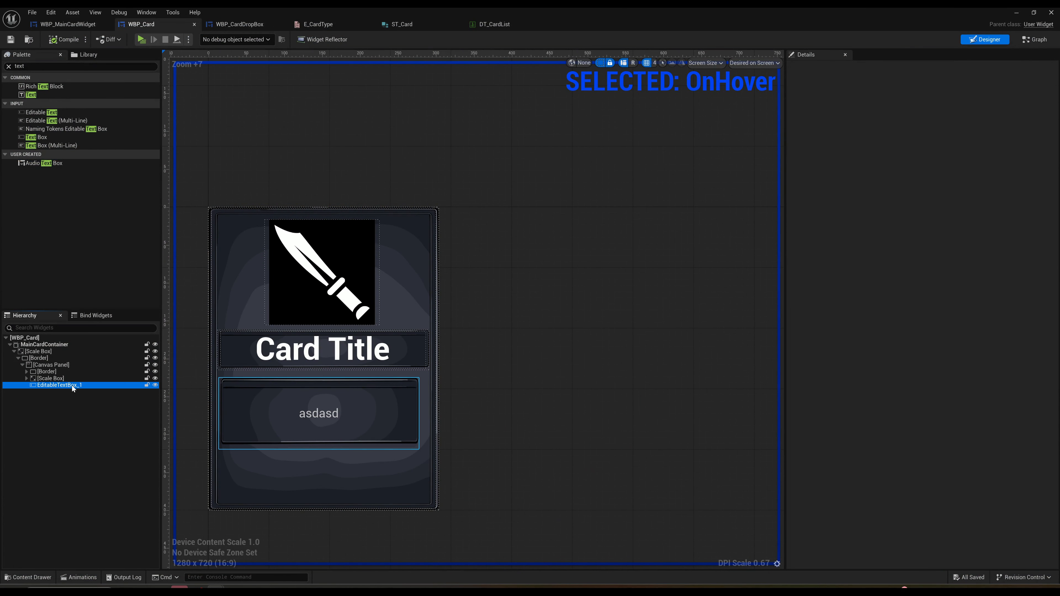
key("Delete")
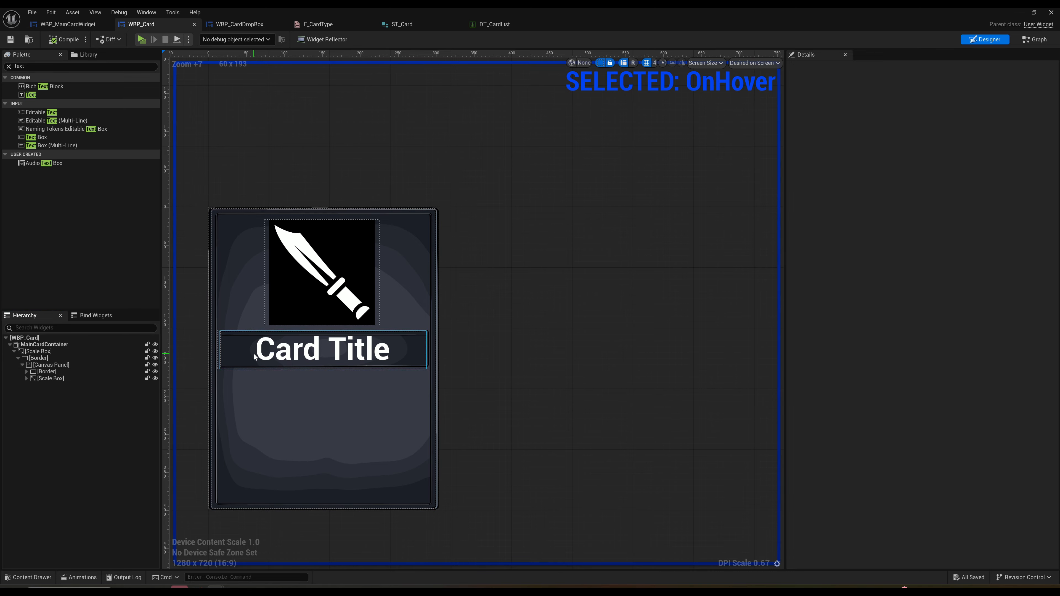
- Duplicate the card title's border and place the copy in the card's bottom-right corner, sized about 113 × 27
left_click(318, 363)
left_click(40, 373)
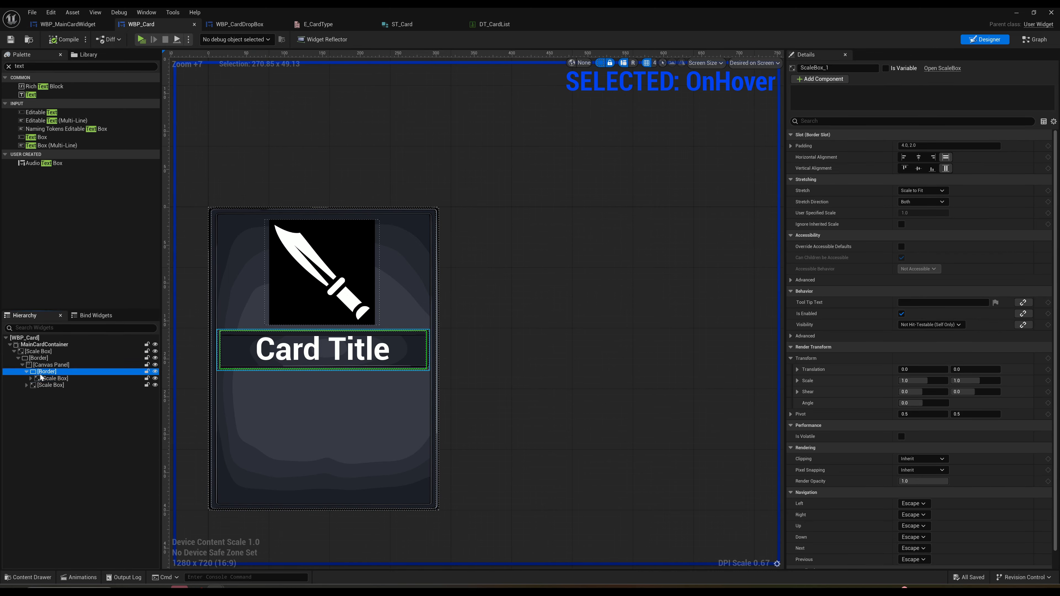
key("ctrl+d")
left_click_drag(364, 393, 414, 506)
- Rename the text block inside the duplicated border as CardType and save the card widget
double_click(56, 394)
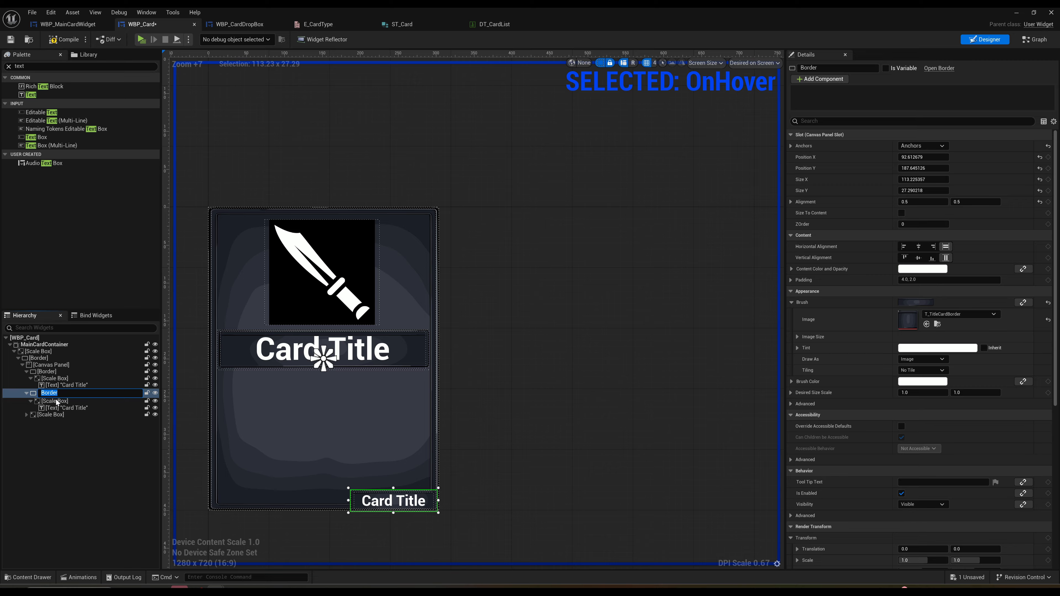
double_click(61, 407)
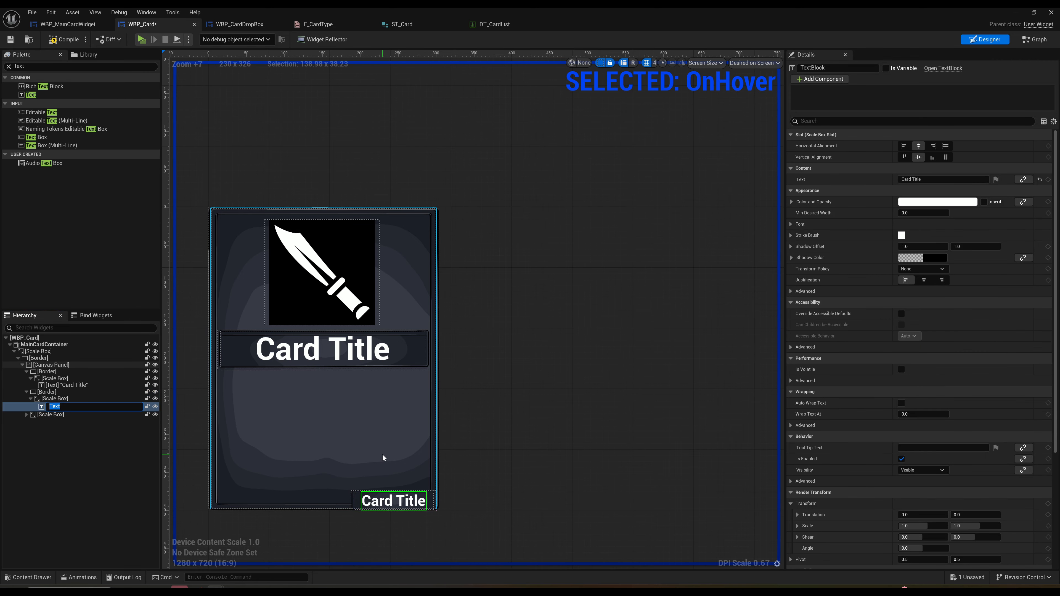
type("CardType")
key("Return")
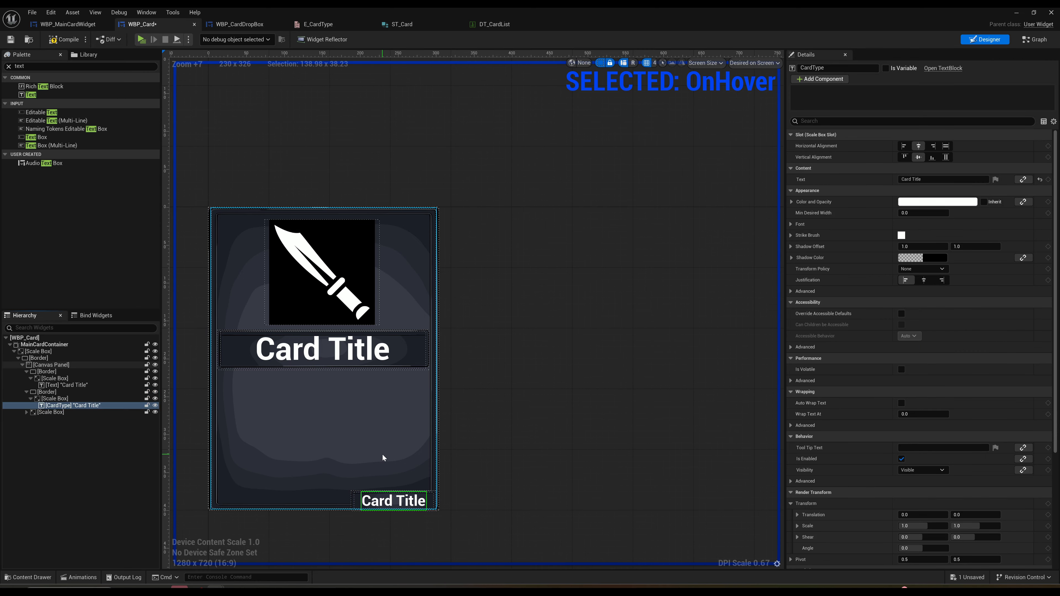
left_click(11, 40)
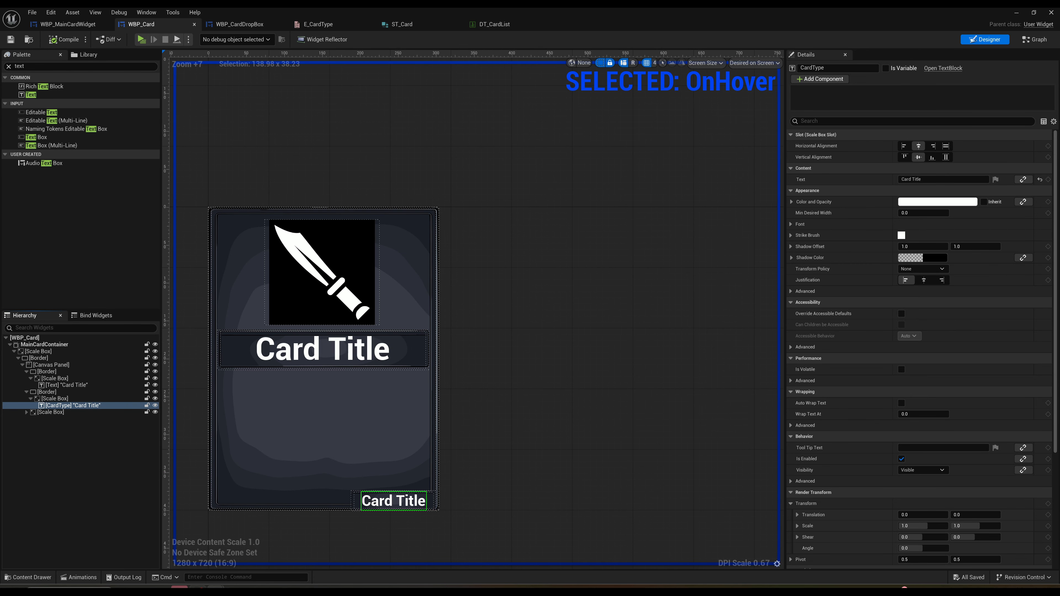
left_click_drag(669, 11, 812, 141)
left_click(437, 168)
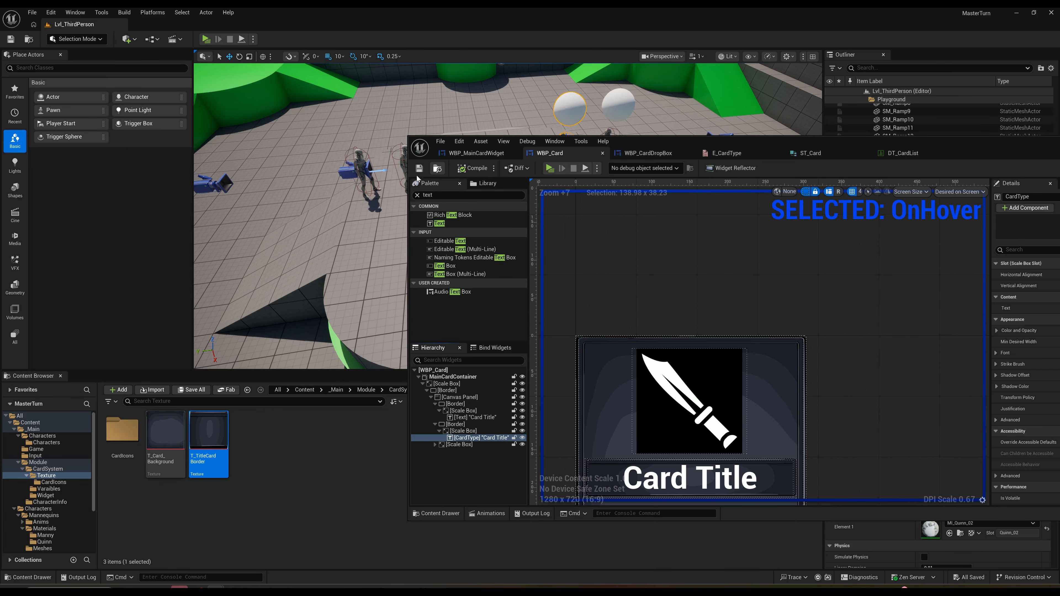
double_click(688, 138)
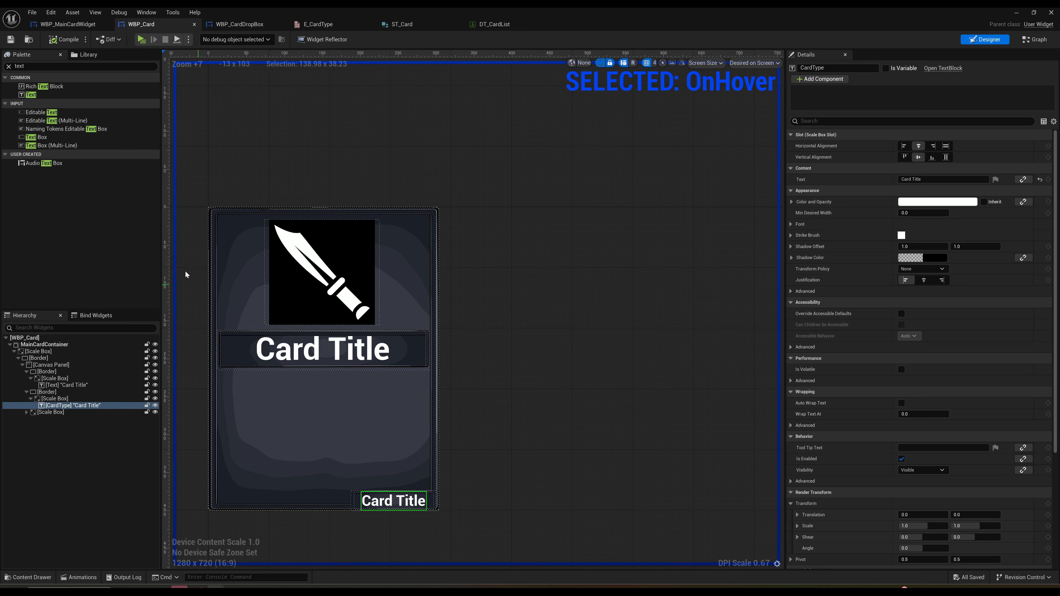
left_click(191, 425)
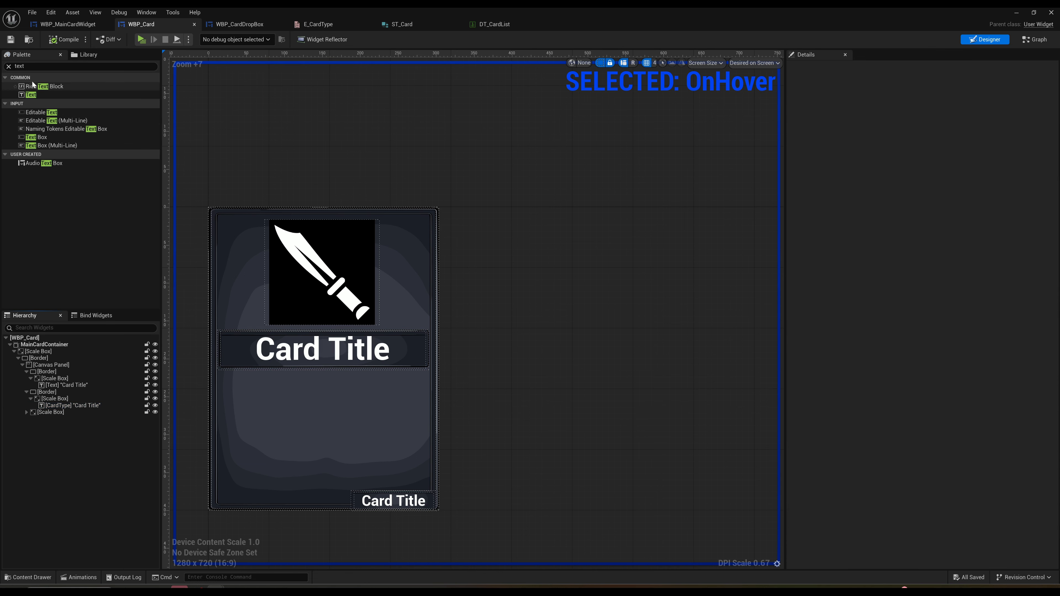
- Add a Horizontal Box in the lower left area of the card, at about X 40, Y 328
left_click(63, 66)
type("hor")
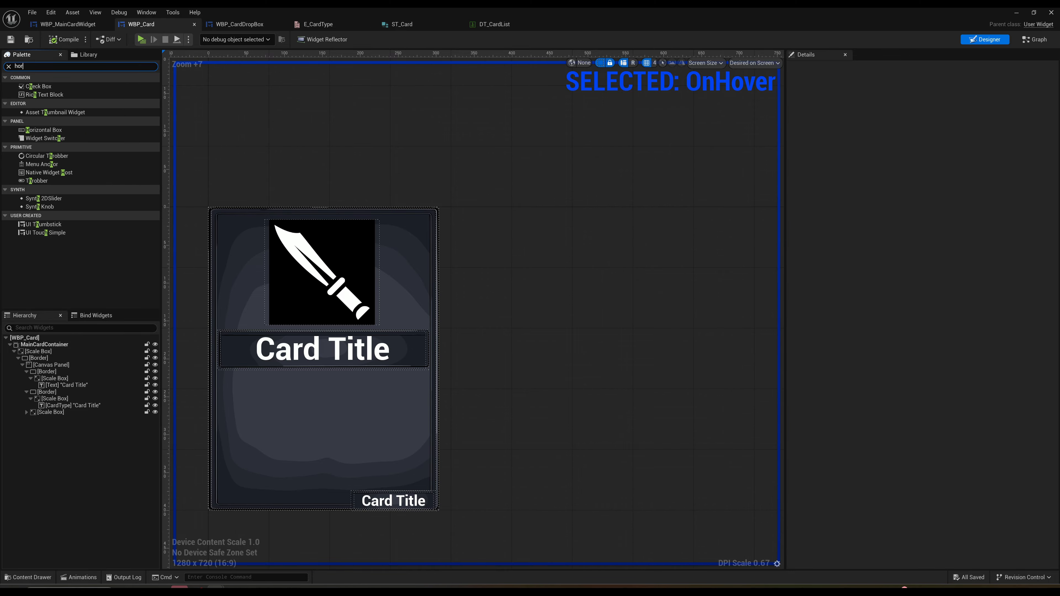
left_click_drag(42, 86, 242, 458)
- Add an Image and a Text widget as children of the new Horizontal Box
left_click(24, 66)
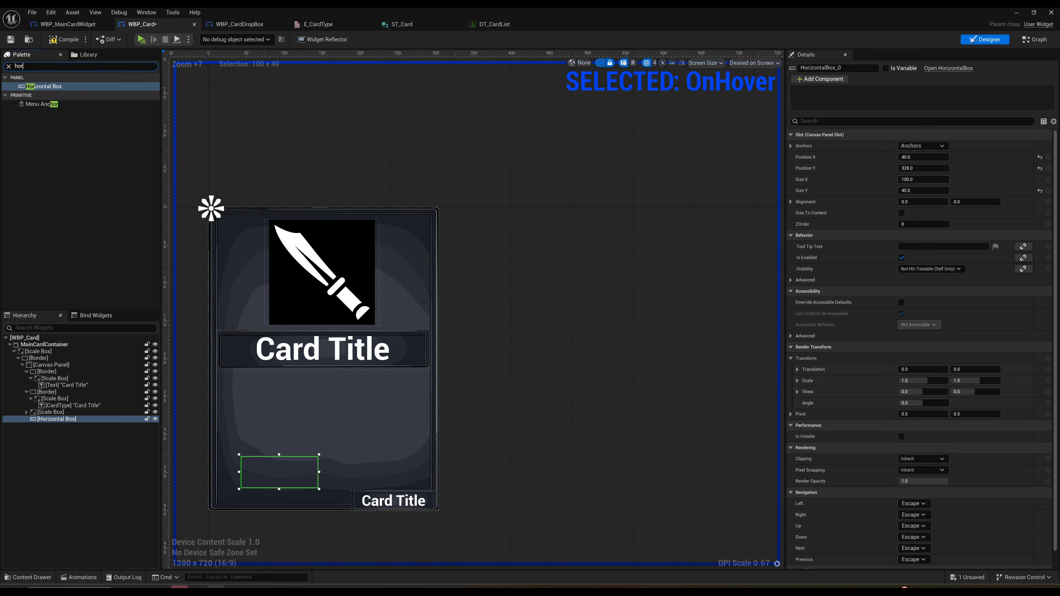
type("imag")
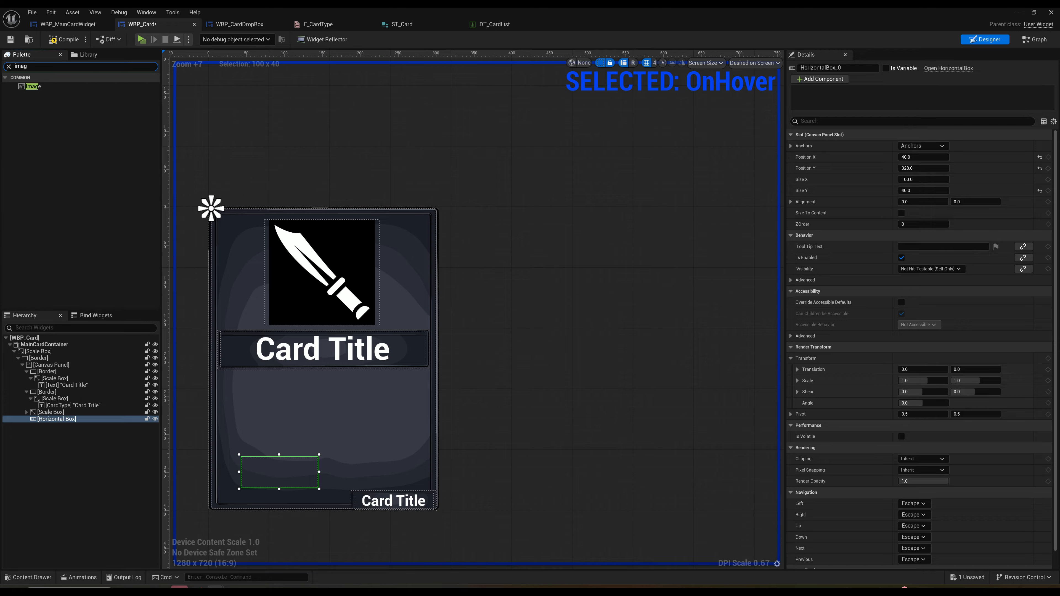
left_click(44, 86)
left_click_drag(40, 103, 80, 475)
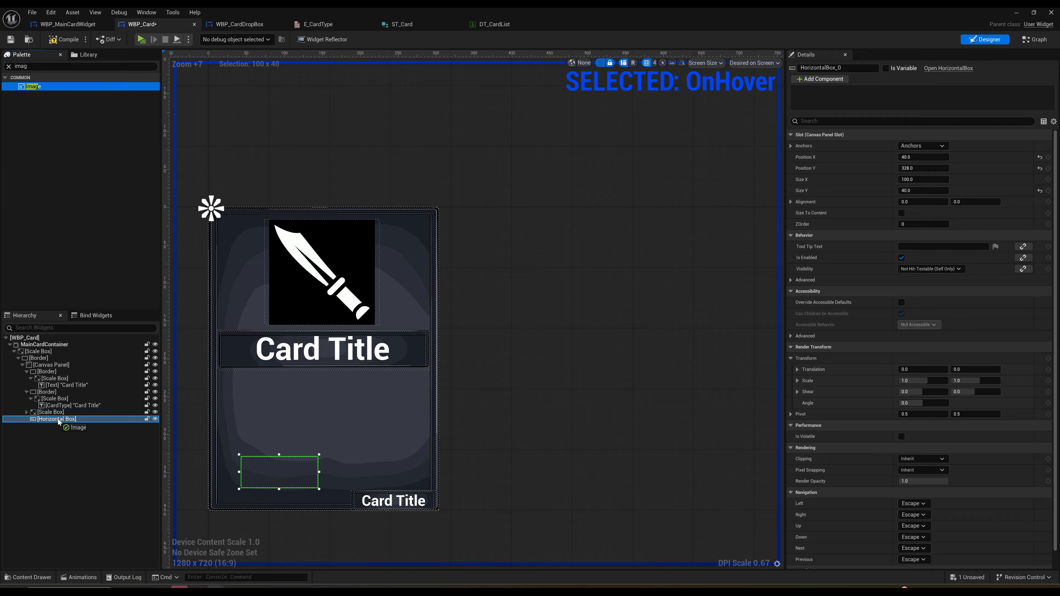
left_click_drag(58, 419, 57, 419)
left_click(28, 67)
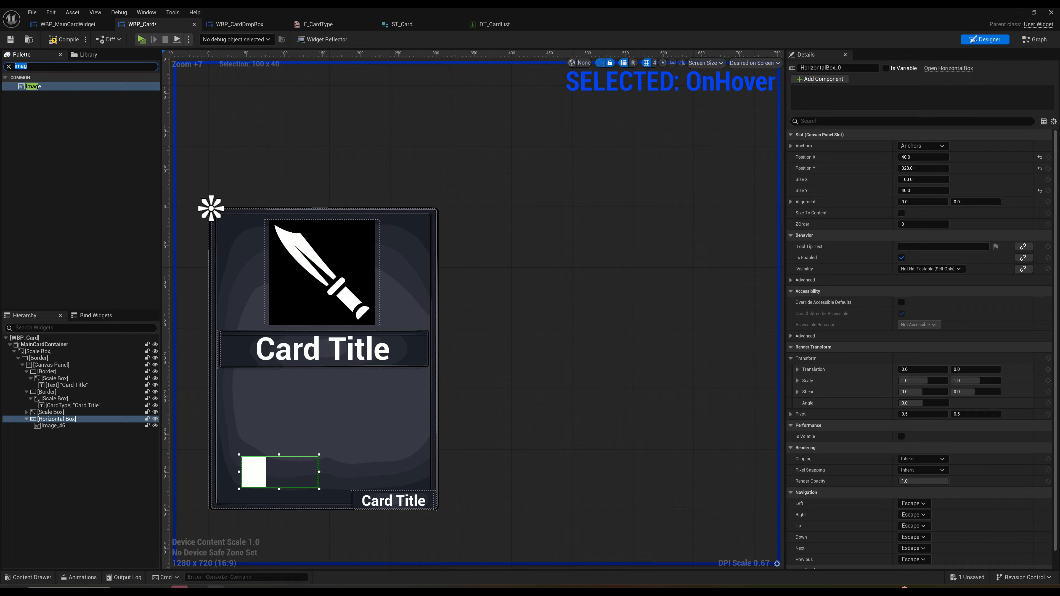
left_click_drag(58, 95, 65, 418)
- Wrap the Horizontal Box with a Scale Box
right_click(63, 418)
mouse_move(97, 517)
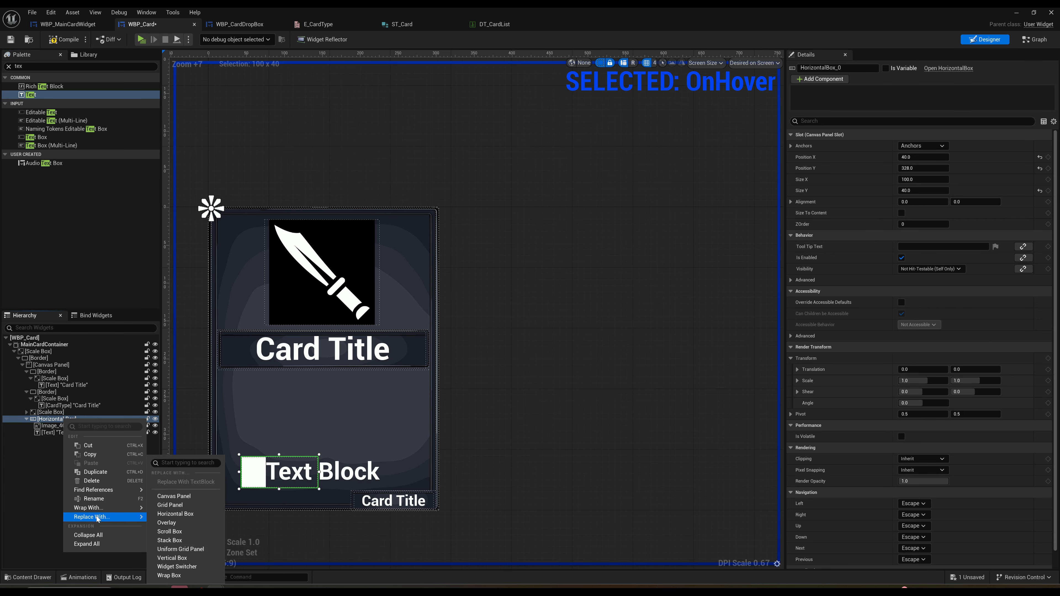
type("sca")
left_click(174, 522)
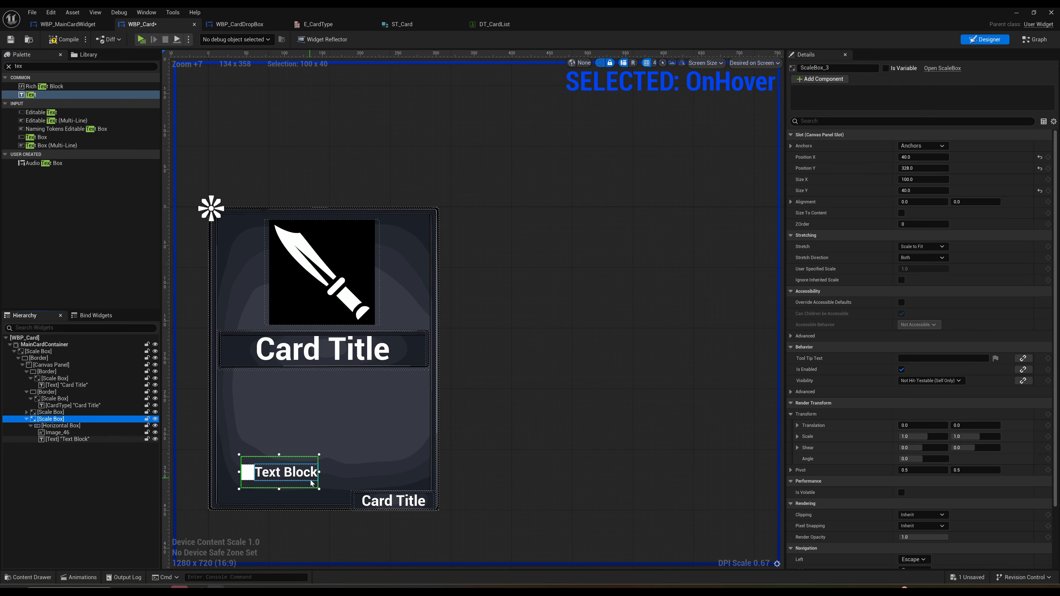
- Fit the new Scale Box into the card's bottom-left corner at about 107 × 29 and anchor it to the bottom left
left_click_drag(319, 490, 246, 486)
left_click(920, 146)
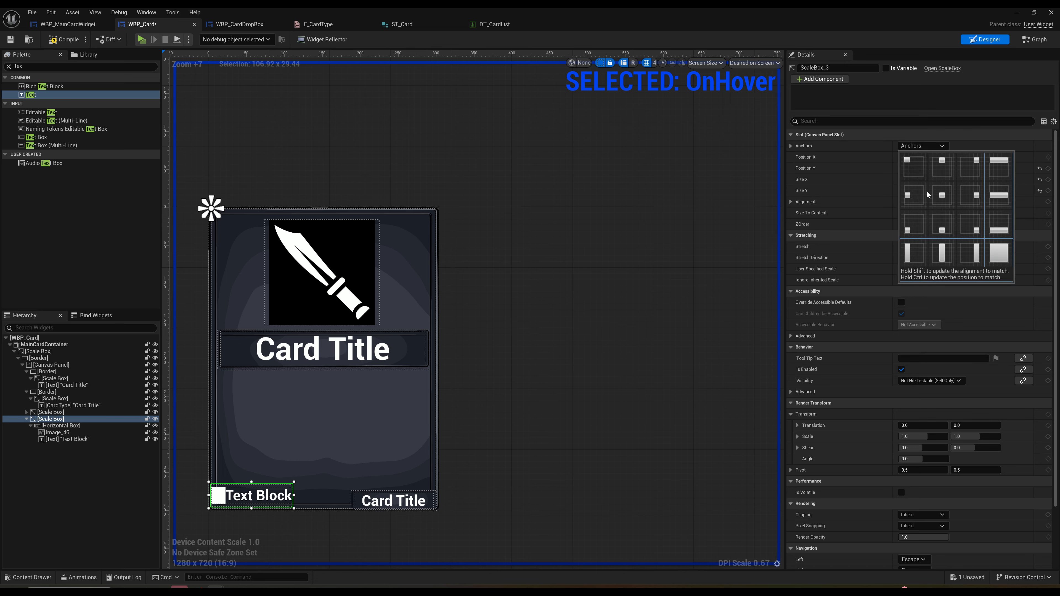
left_click(913, 221)
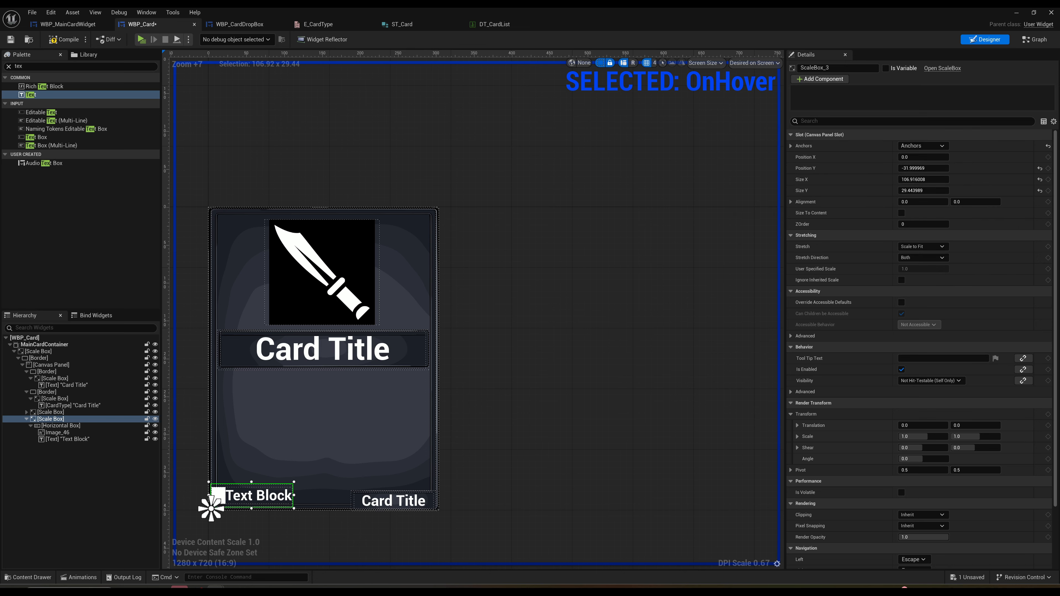
- Set the new text block's text to 10, with right horizontal alignment, Fill size and centred justification
left_click(61, 440)
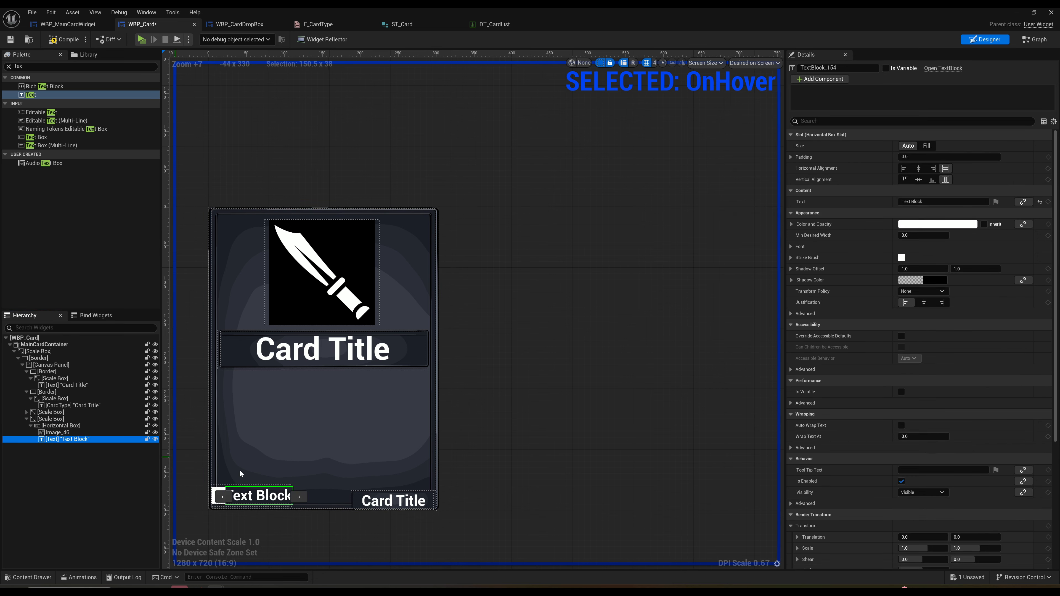
left_click(924, 202)
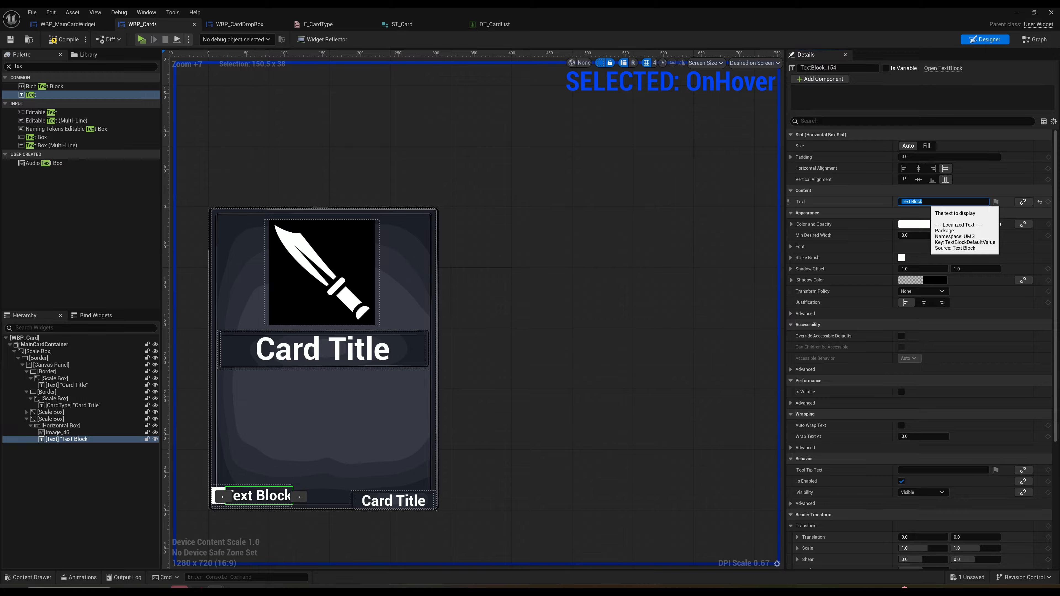
type("10")
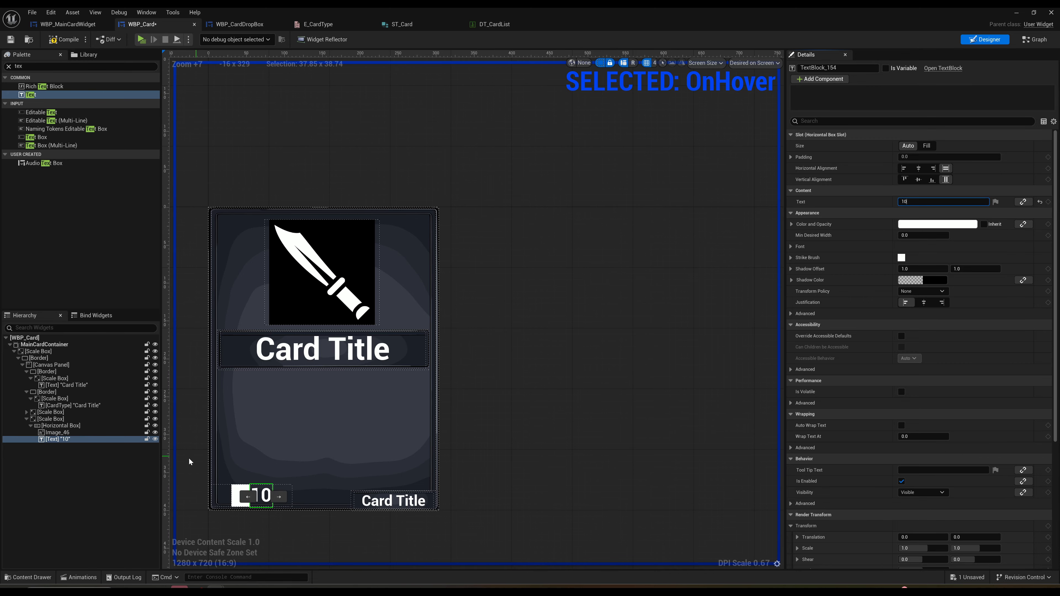
left_click(932, 168)
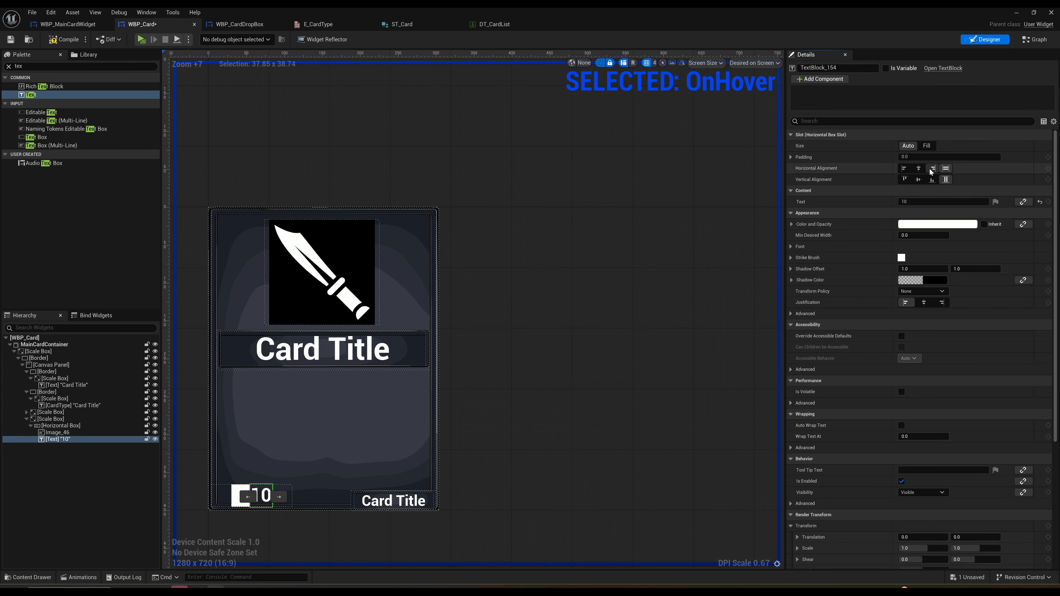
left_click(924, 145)
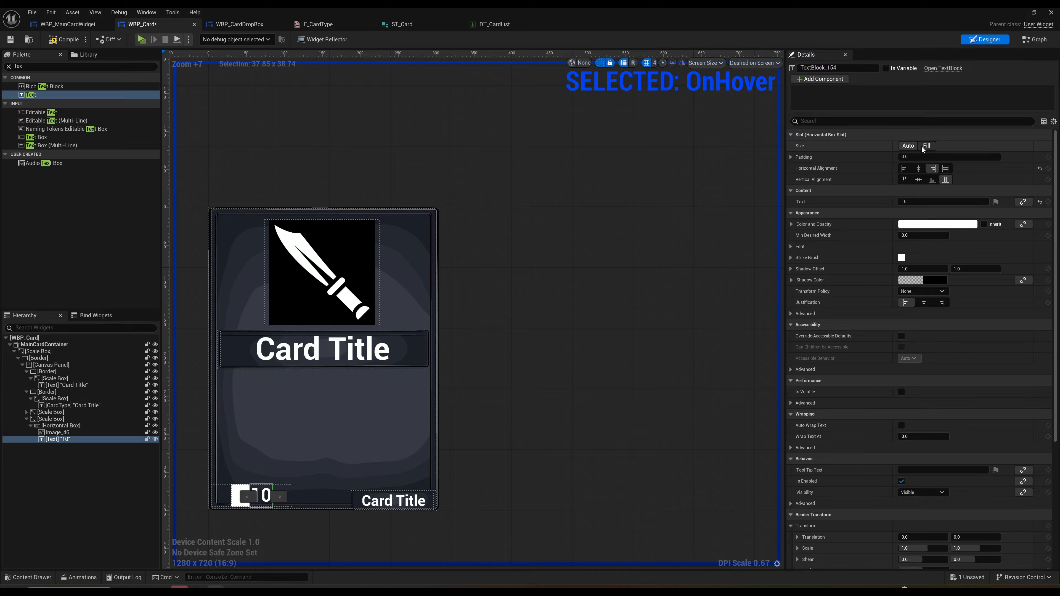
left_click(924, 302)
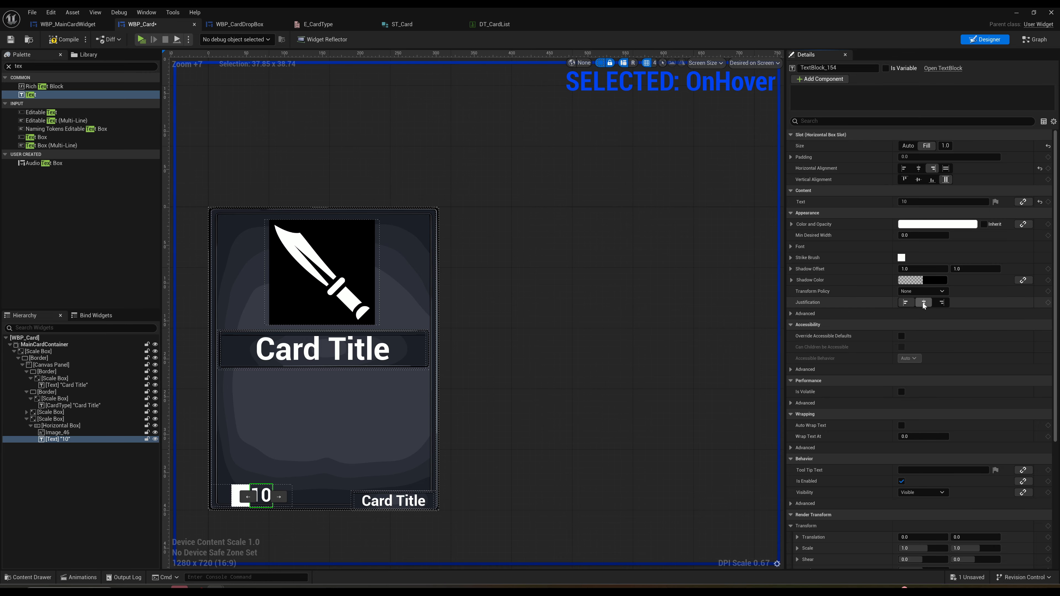
- Try left horizontal alignment and Fill size on the image beside the number
left_click(66, 433)
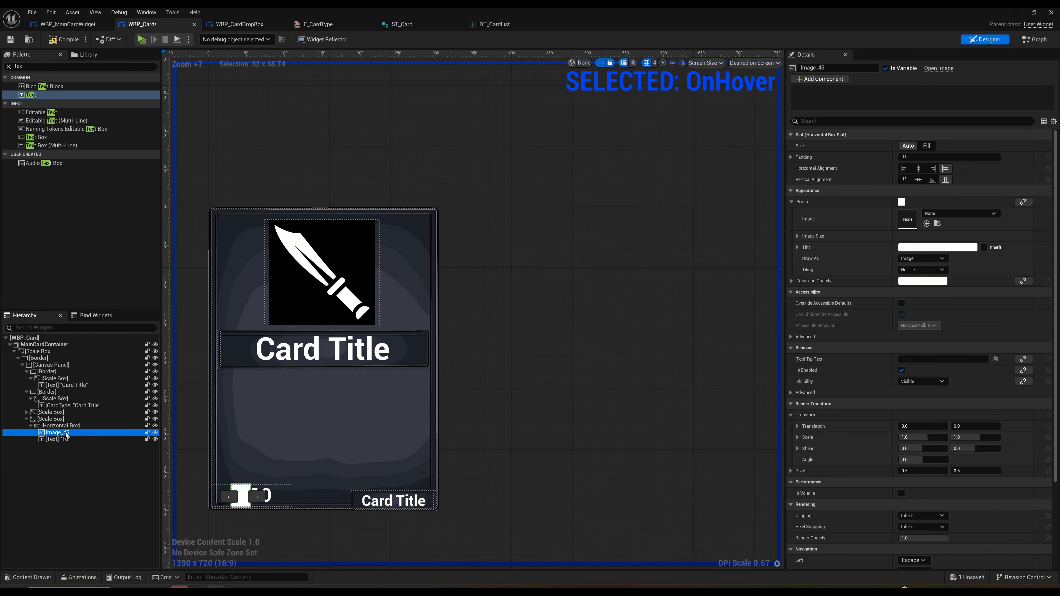
left_click(903, 168)
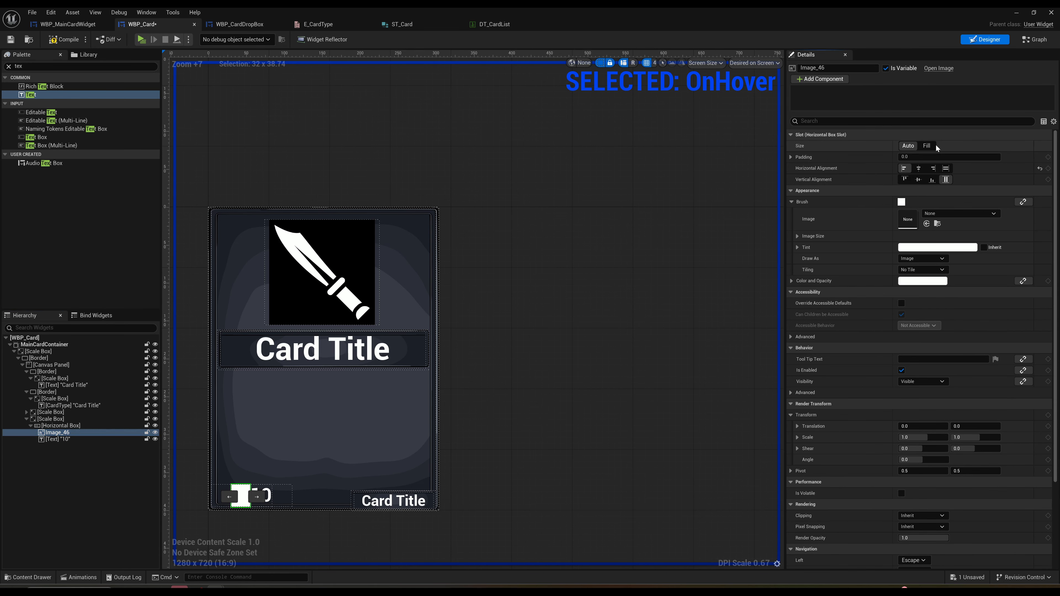
left_click(927, 146)
left_click(945, 168)
left_click(906, 146)
- Set the Horizontal Box's horizontal alignment to fill the Scale Box
left_click(63, 426)
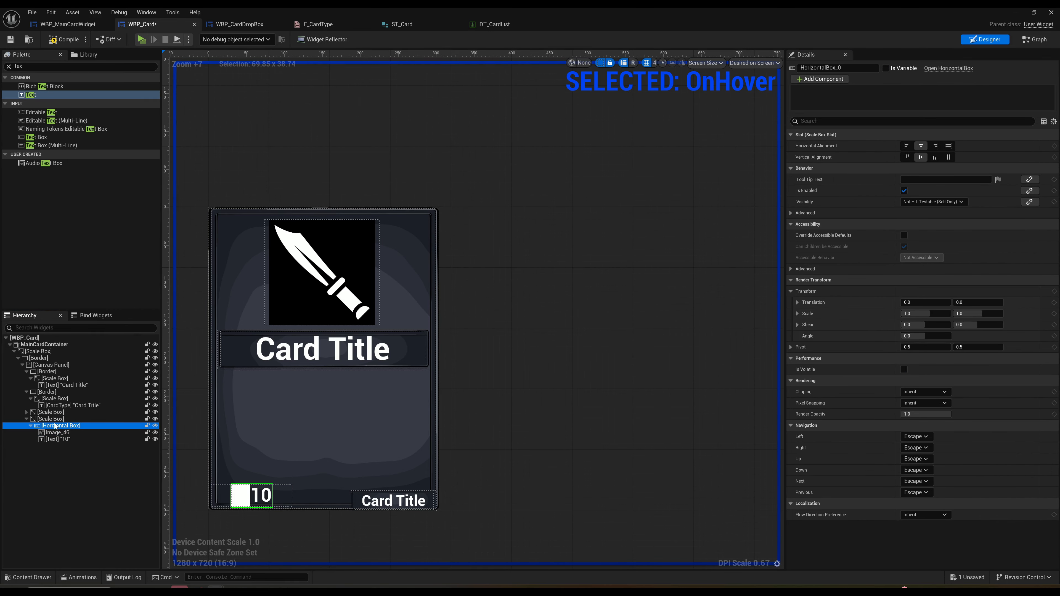
left_click(949, 146)
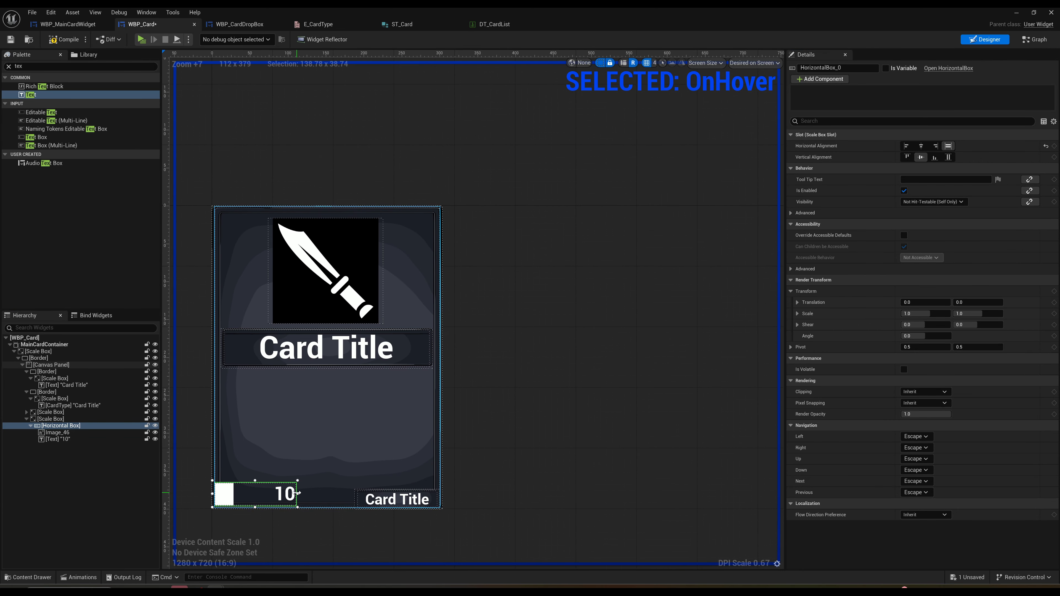
- Narrow the Scale Box around the image and number to about 57 units wide
left_click(84, 439)
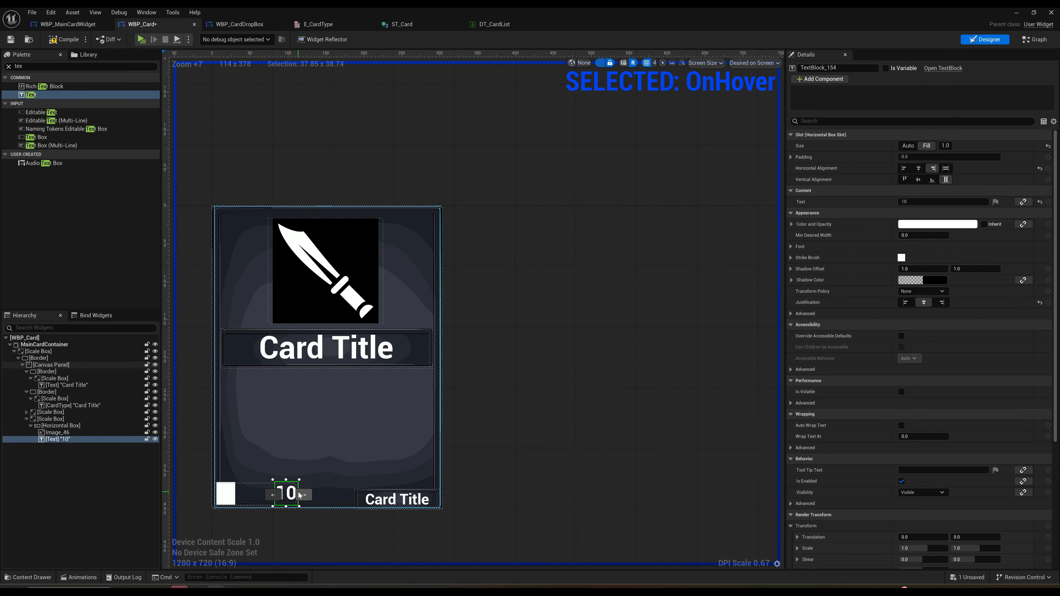
key("ctrl+z")
left_click(61, 425)
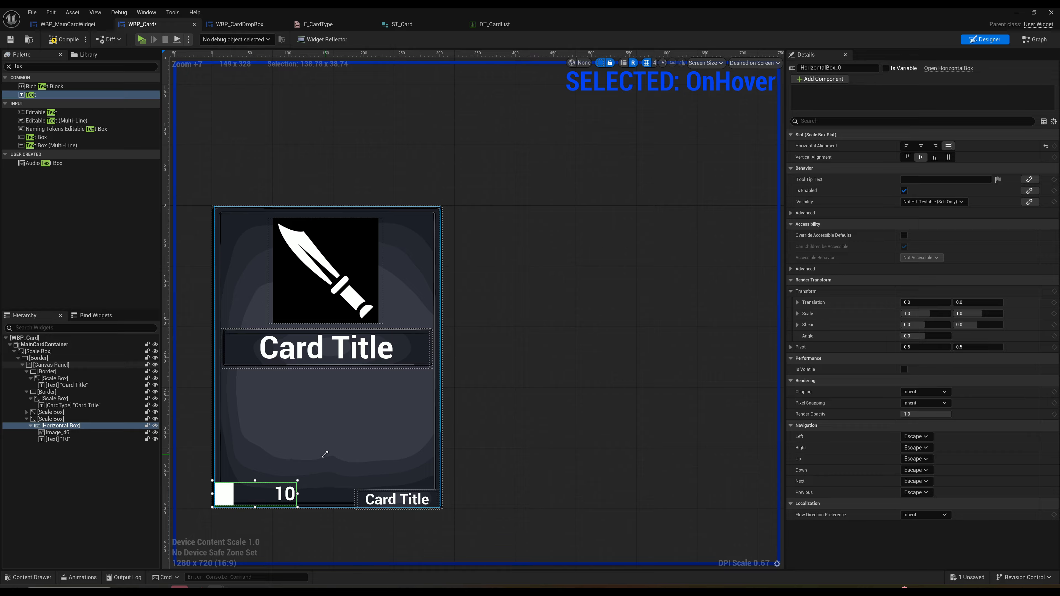
left_click(63, 419)
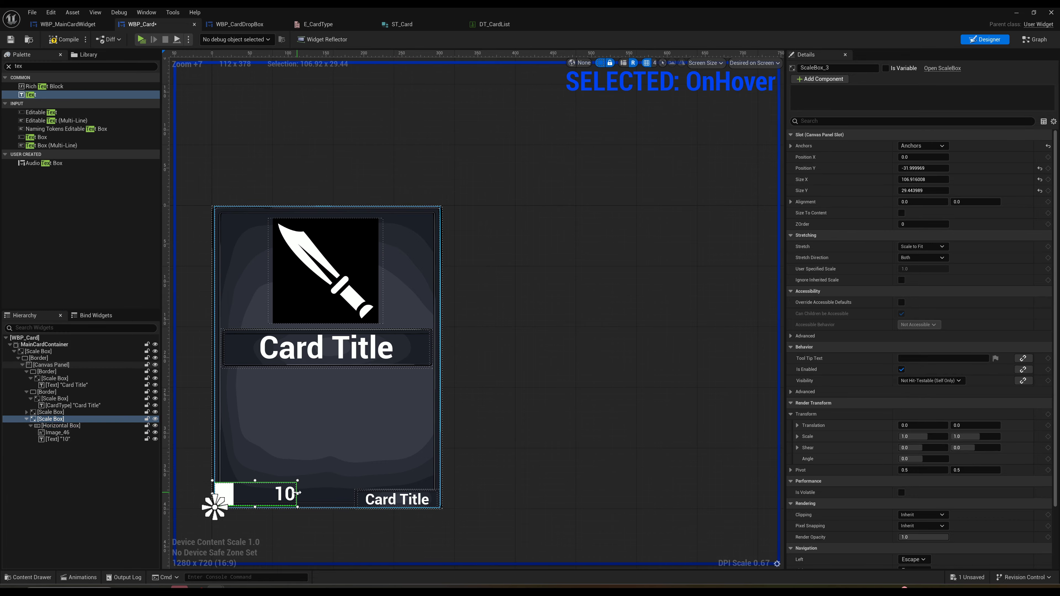
left_click_drag(297, 493, 260, 493)
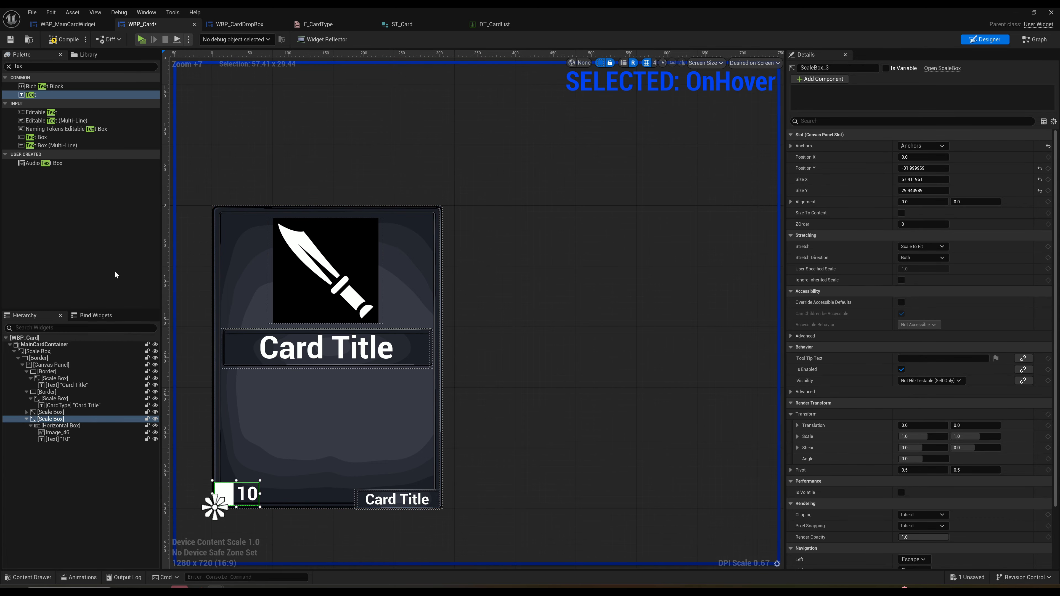
- Save WBP_Card and test the new card layout in the game preview by moving cards out of the hand
left_click(11, 39)
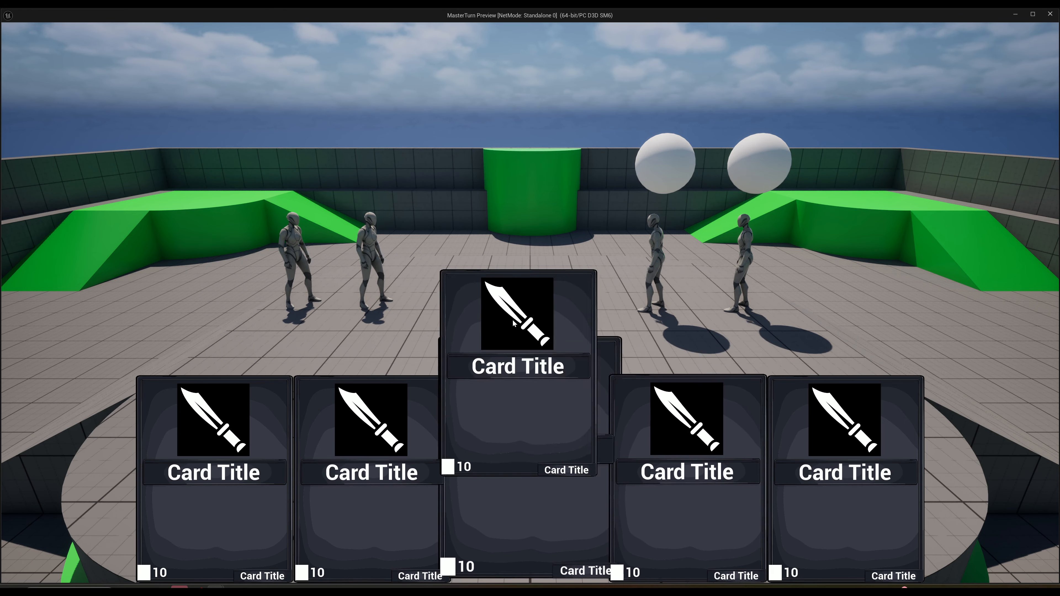
left_click_drag(513, 321, 520, 249)
left_click_drag(614, 443, 600, 242)
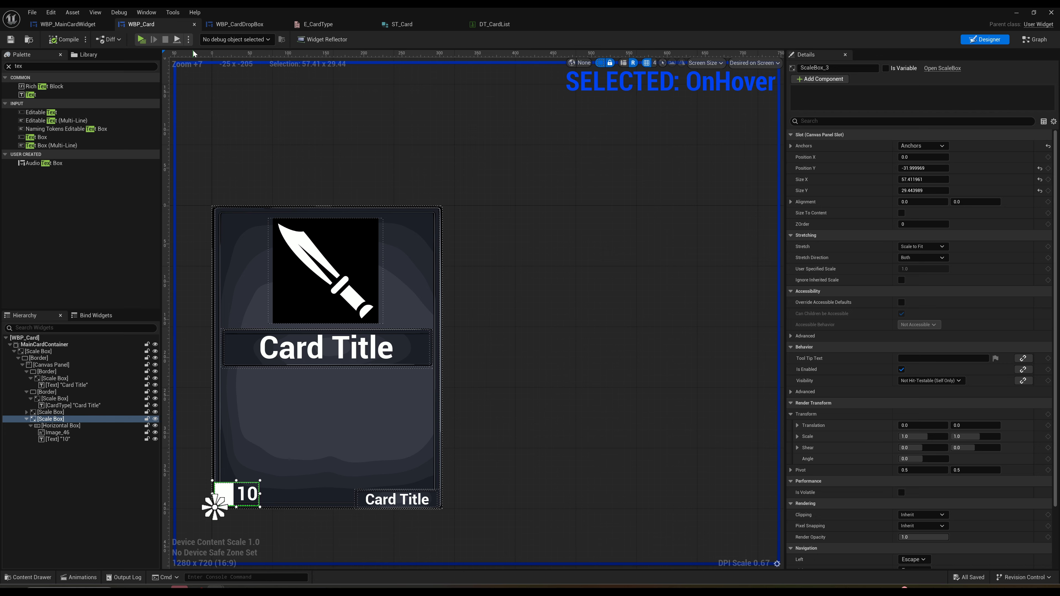
- Open the event graph of WBP_MainCardWidget and run the game preview to check the row of cards
left_click(67, 26)
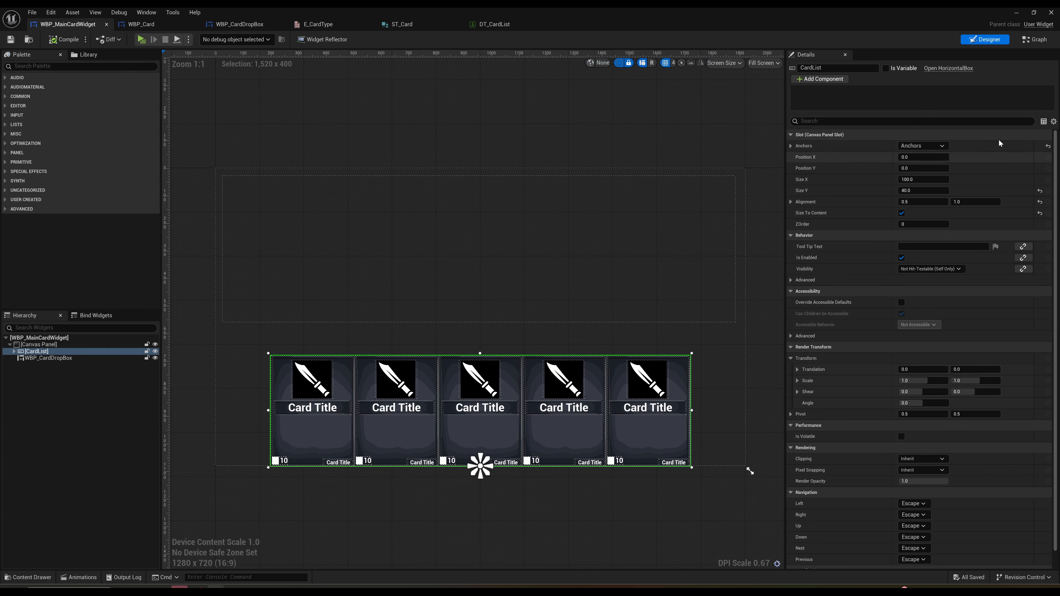
left_click(1039, 41)
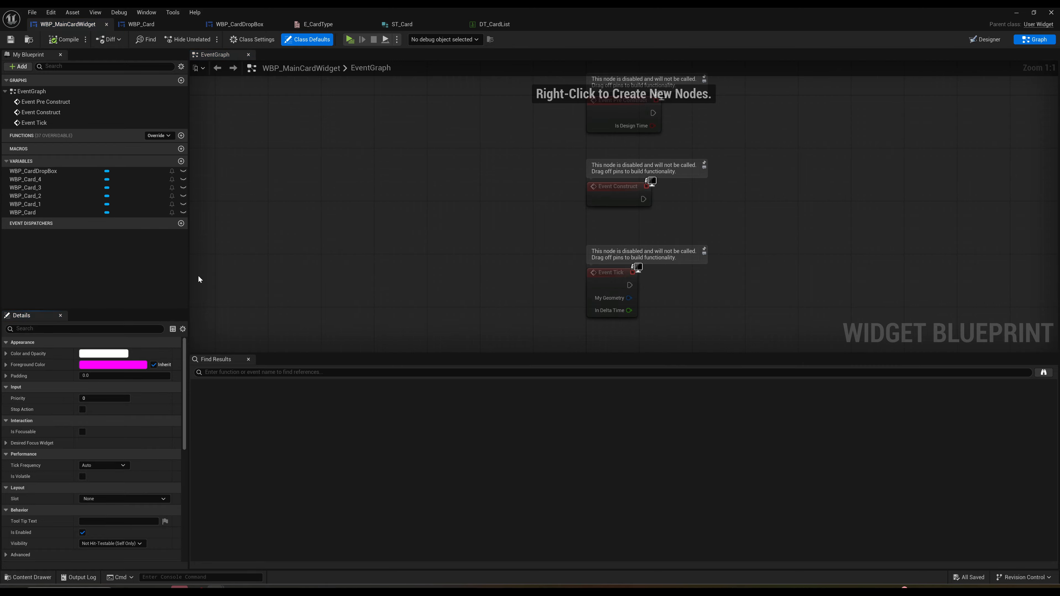
left_click(350, 39)
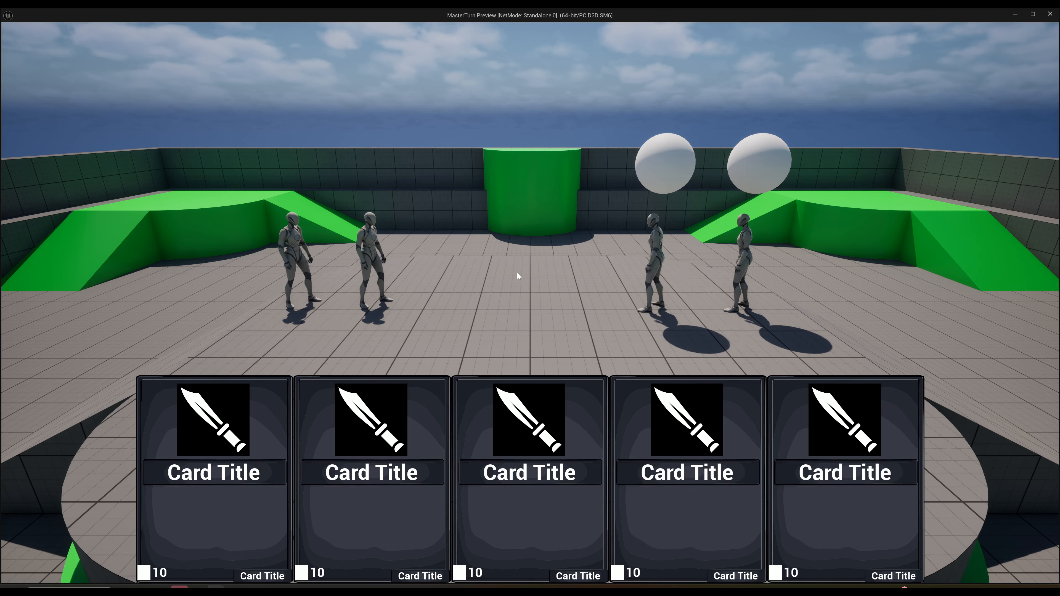
key("Escape")
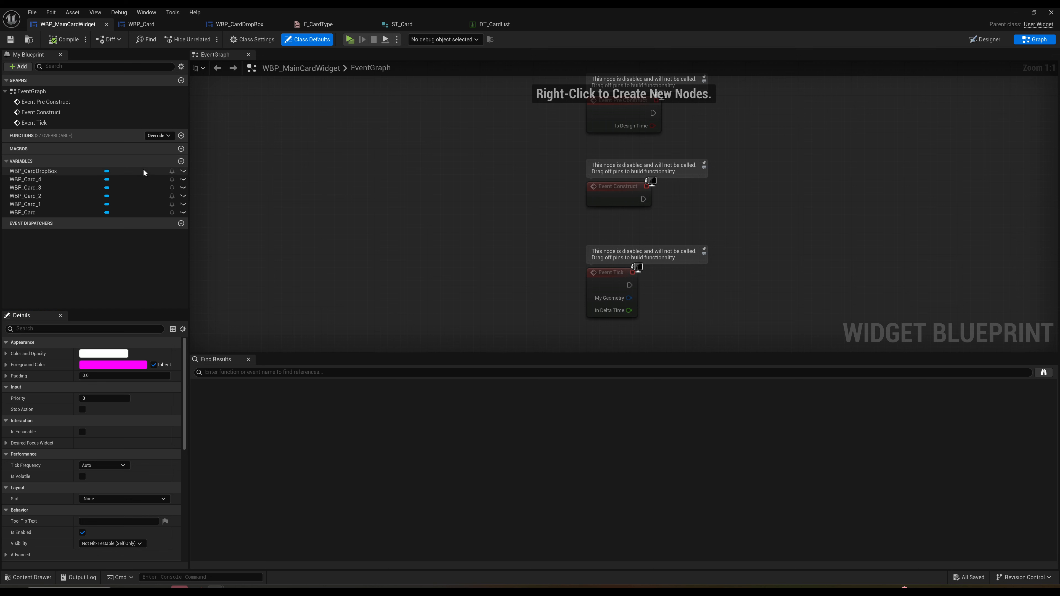
- Delete the Event Pre Construct and Event Tick nodes from the event graph and compile the widget
right_click_drag(723, 192, 686, 196)
left_click(527, 181)
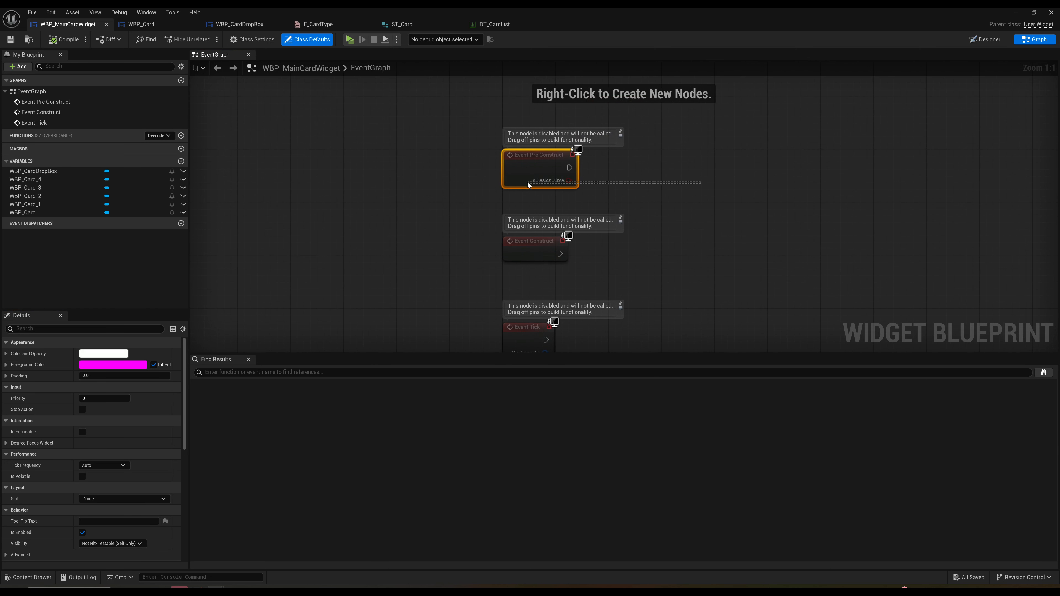
key("Delete")
left_click_drag(689, 272, 508, 325)
key("Delete")
key("F7")
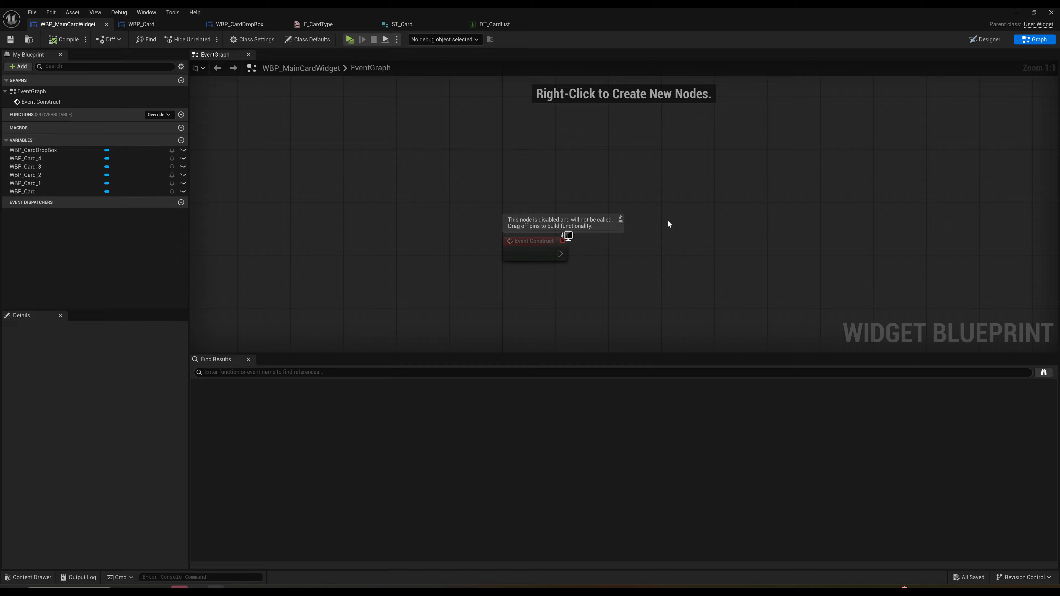
- Add a Get Data Table Row node executed from Event Construct and set its data table to DT_CardList
left_click_drag(560, 254, 619, 250)
type("ge")
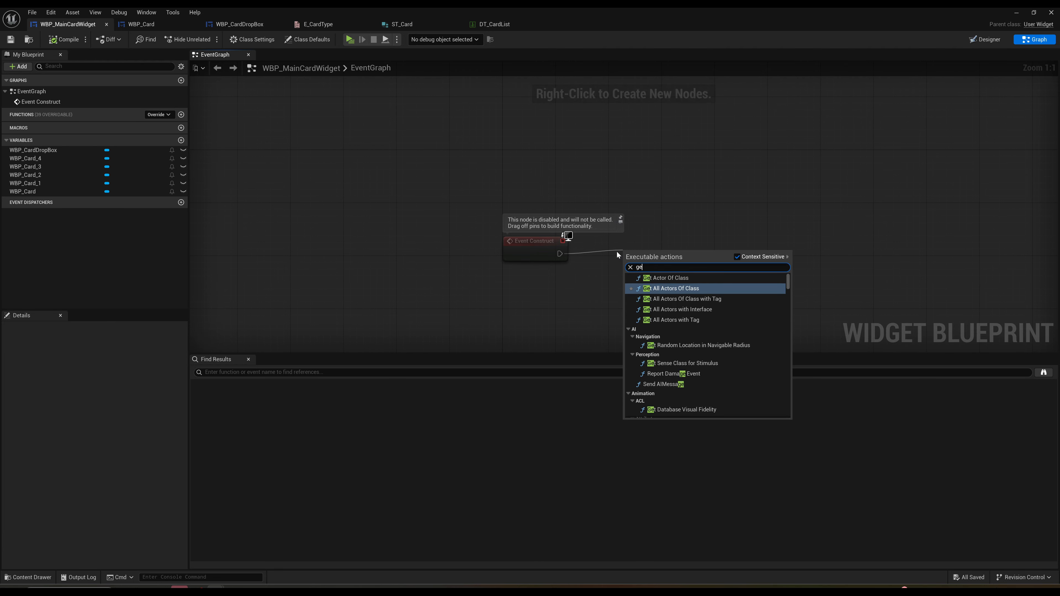
type("t datat")
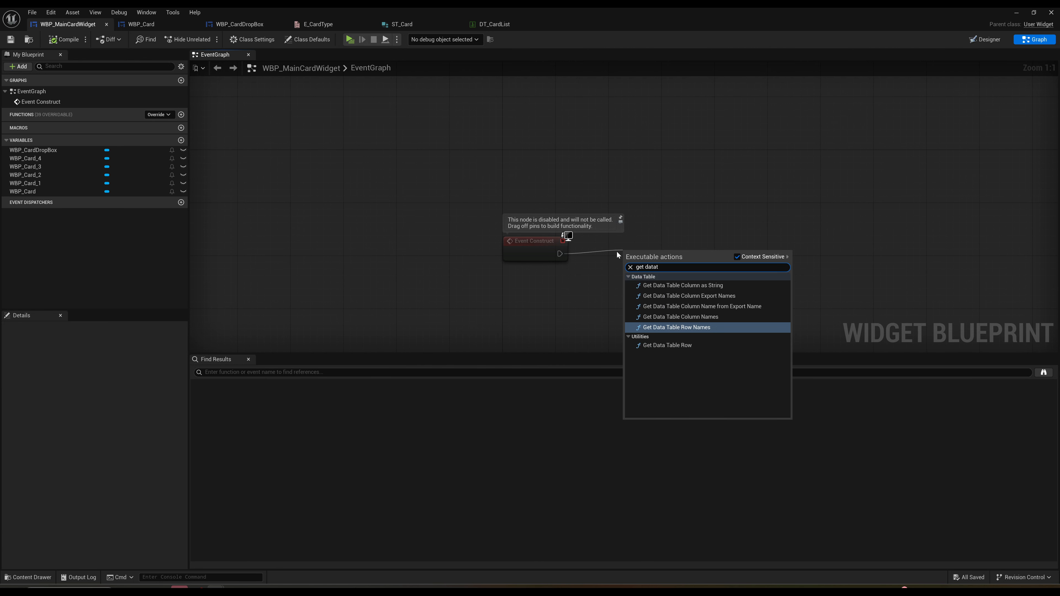
left_click(687, 345)
left_click(647, 273)
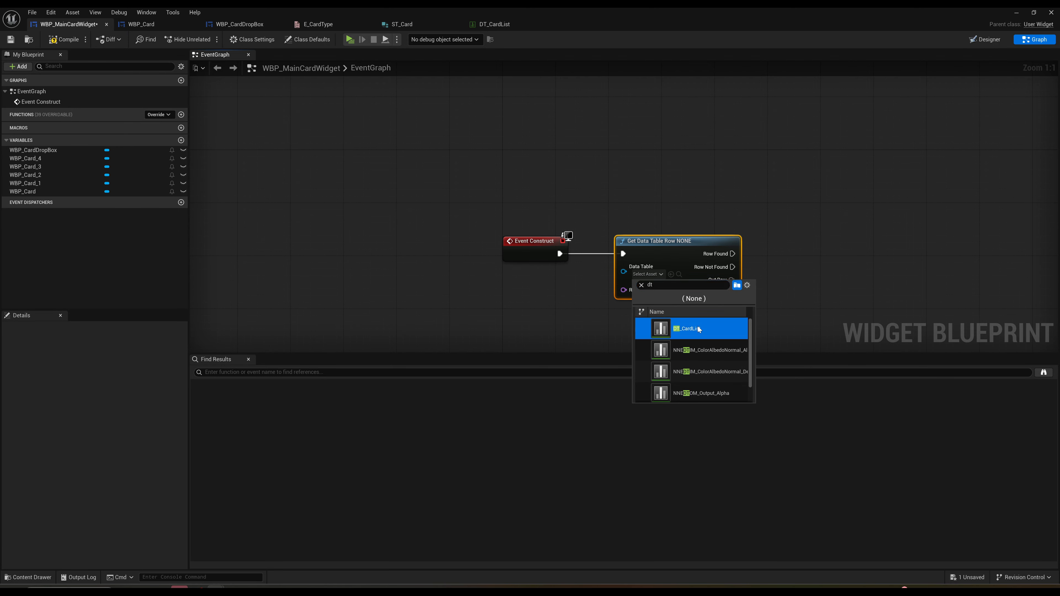
left_click(689, 350)
right_click_drag(556, 246, 486, 236)
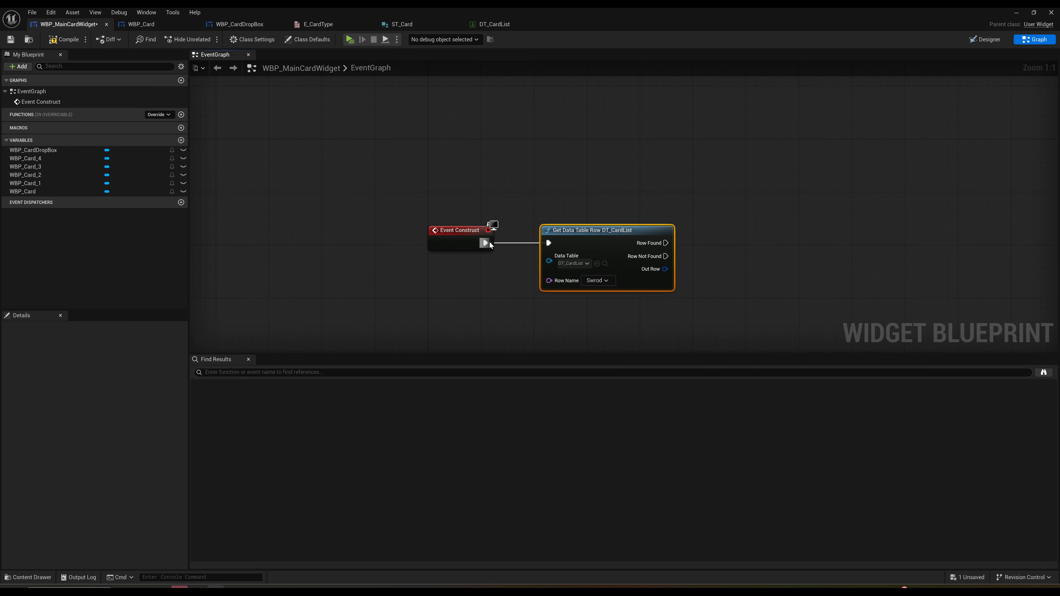
- Insert a Get Data Table Row Names node between Event Construct and the Get Data Table Row node
left_click_drag(484, 243, 523, 178)
type("get dat")
type("atable")
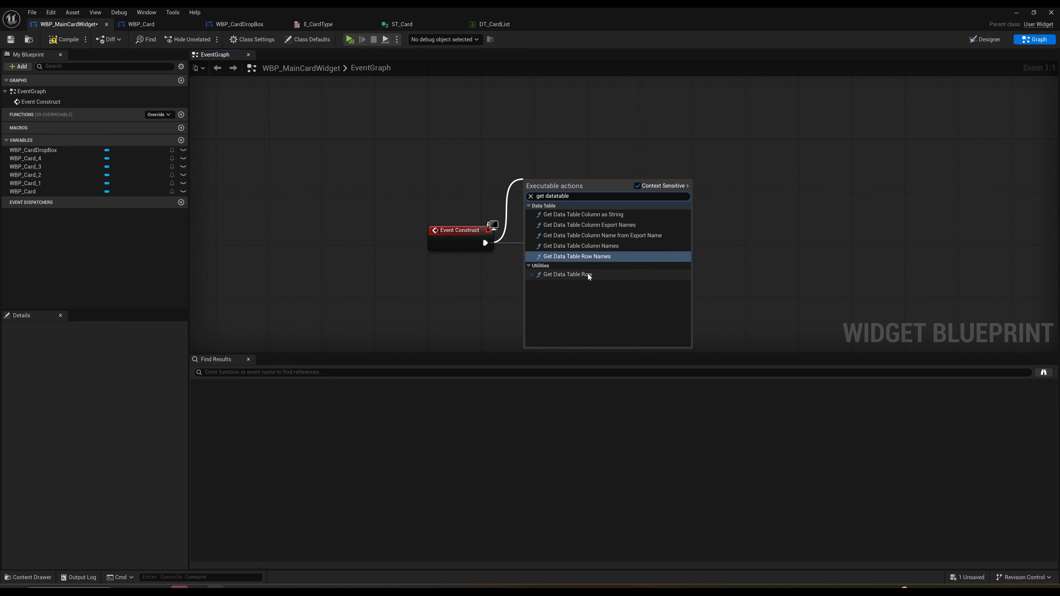
left_click(618, 255)
left_click_drag(611, 248, 618, 248)
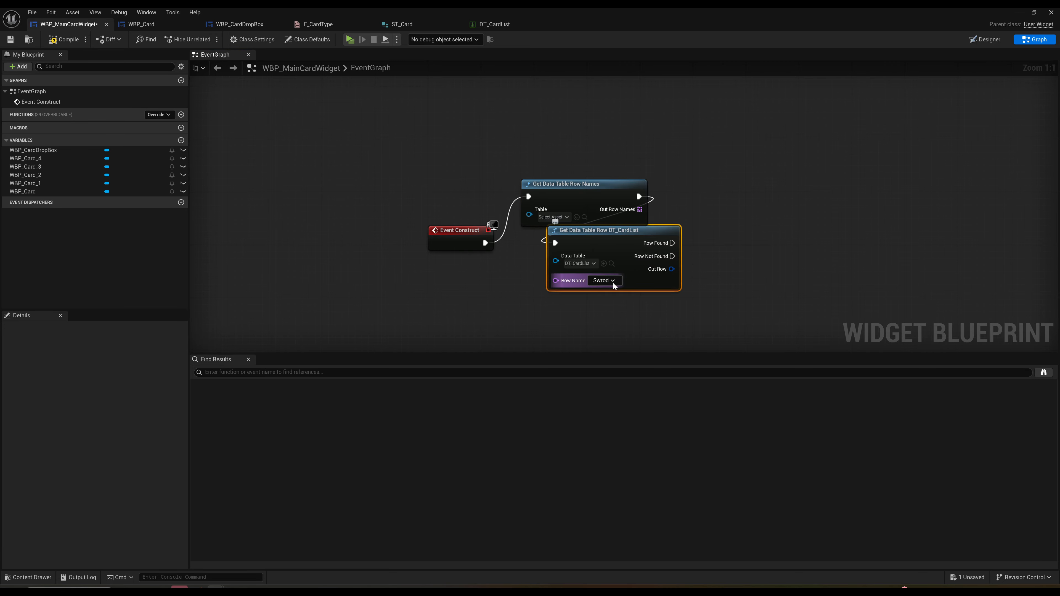